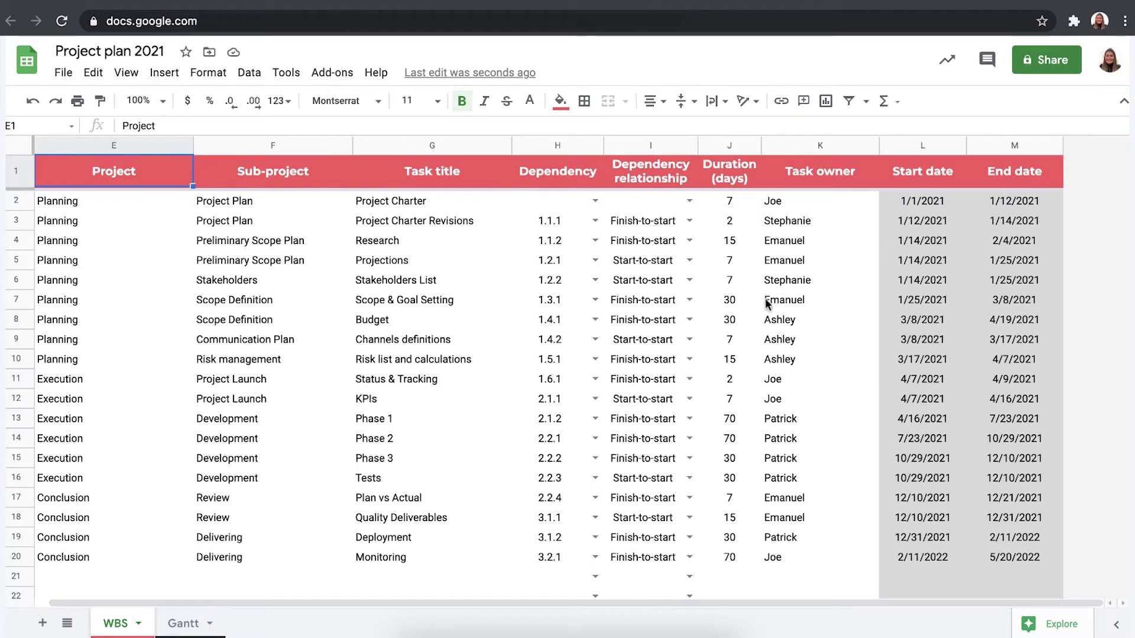
- Review the WBS task owners in column K and the Project Charter task, then open the Gantt sheet
click(805, 200)
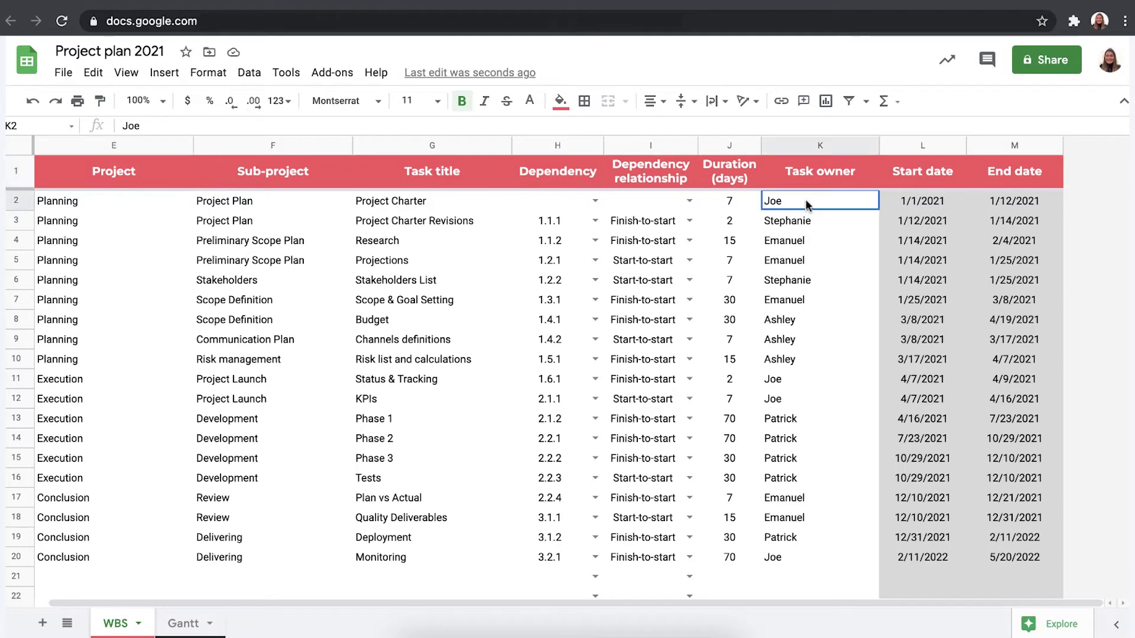
drag(807, 204, 785, 264)
click(785, 264)
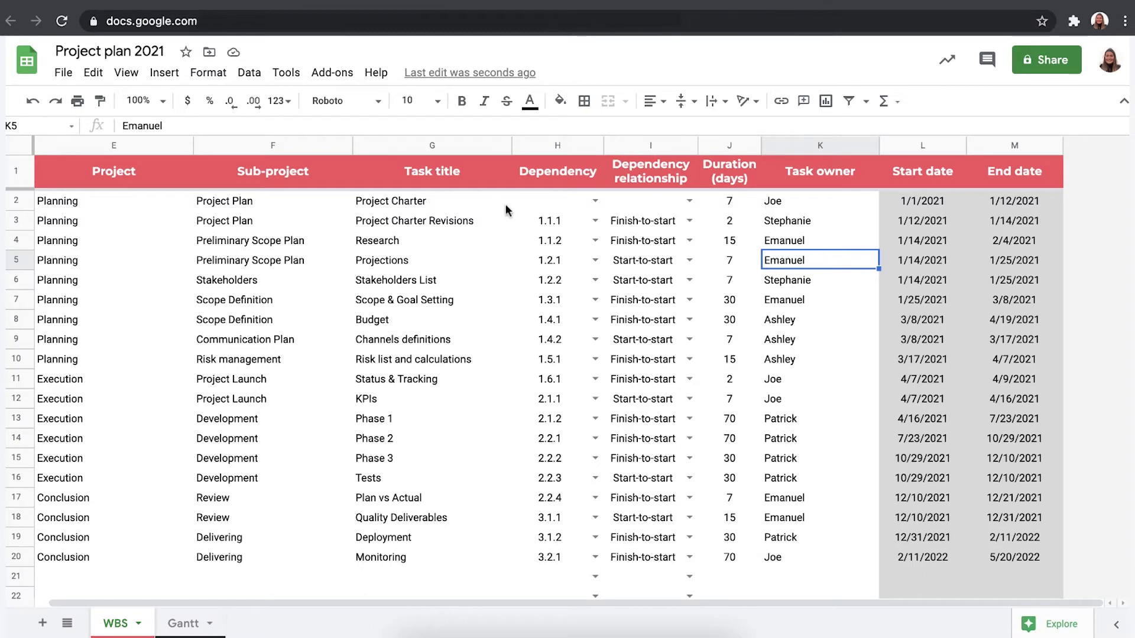
click(450, 205)
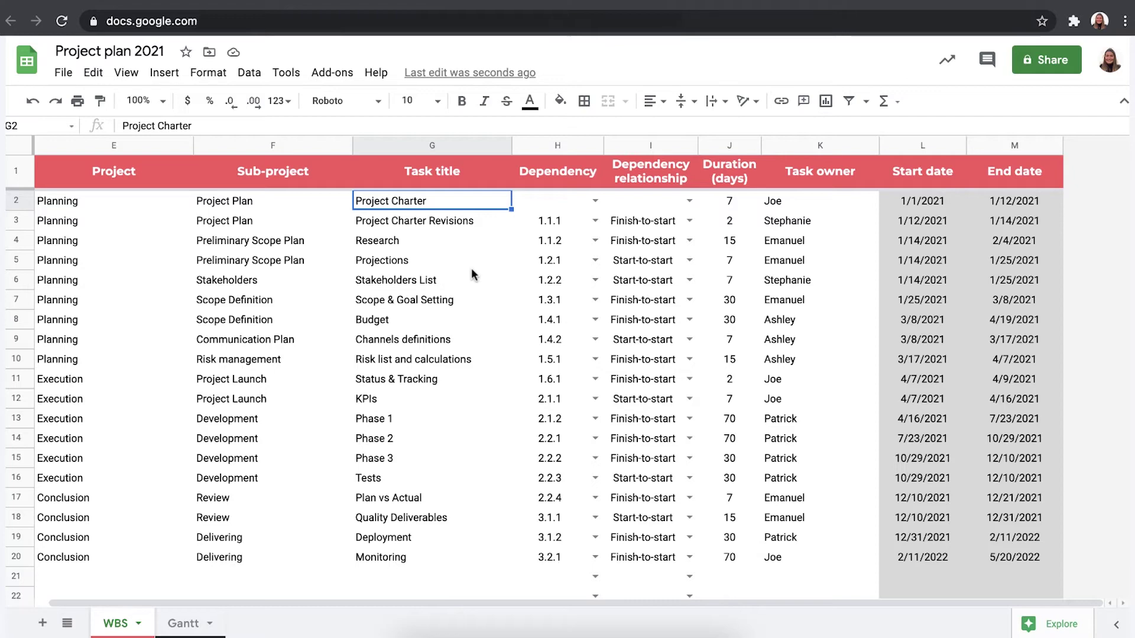
click(180, 622)
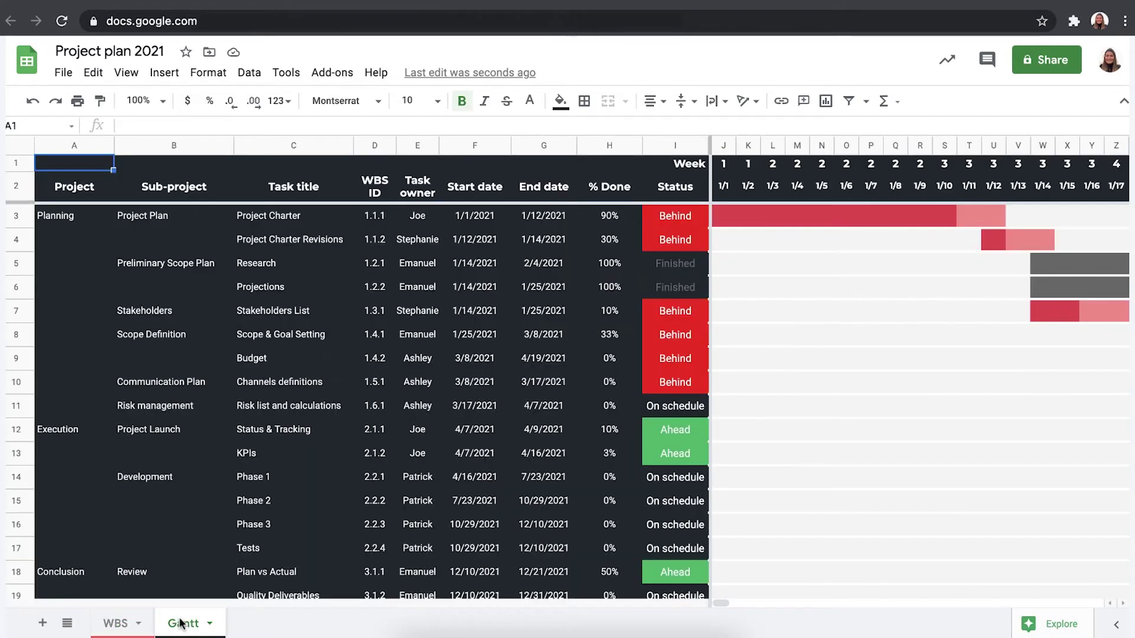
- Back on the WBS sheet, review the task details in B2:F6 and the status values in G2:G6
click(114, 626)
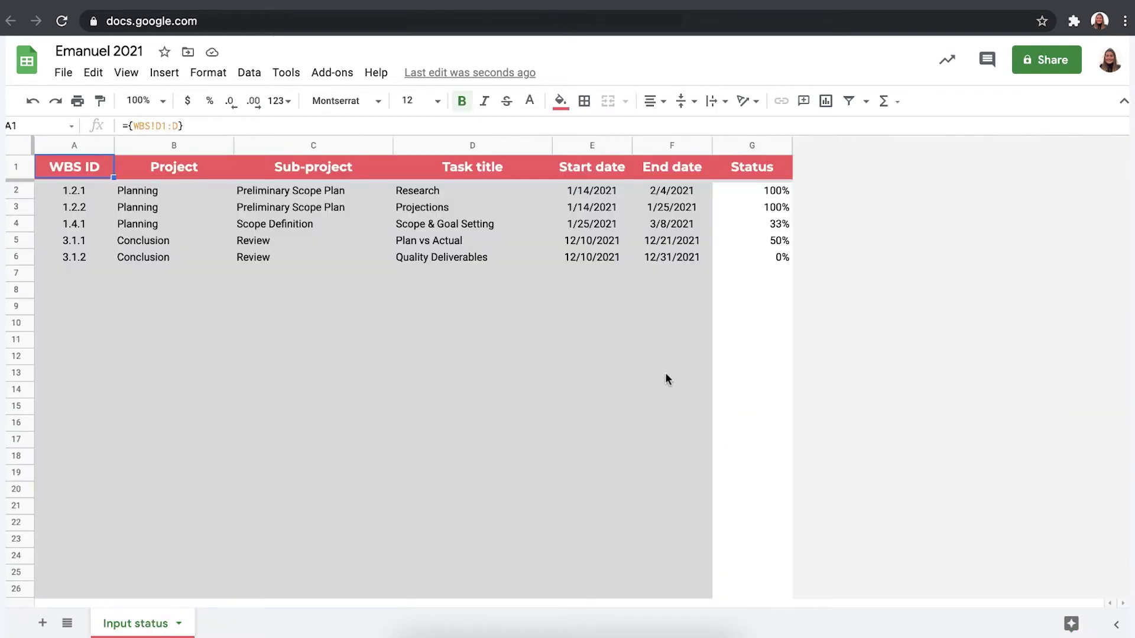
drag(155, 193, 694, 263)
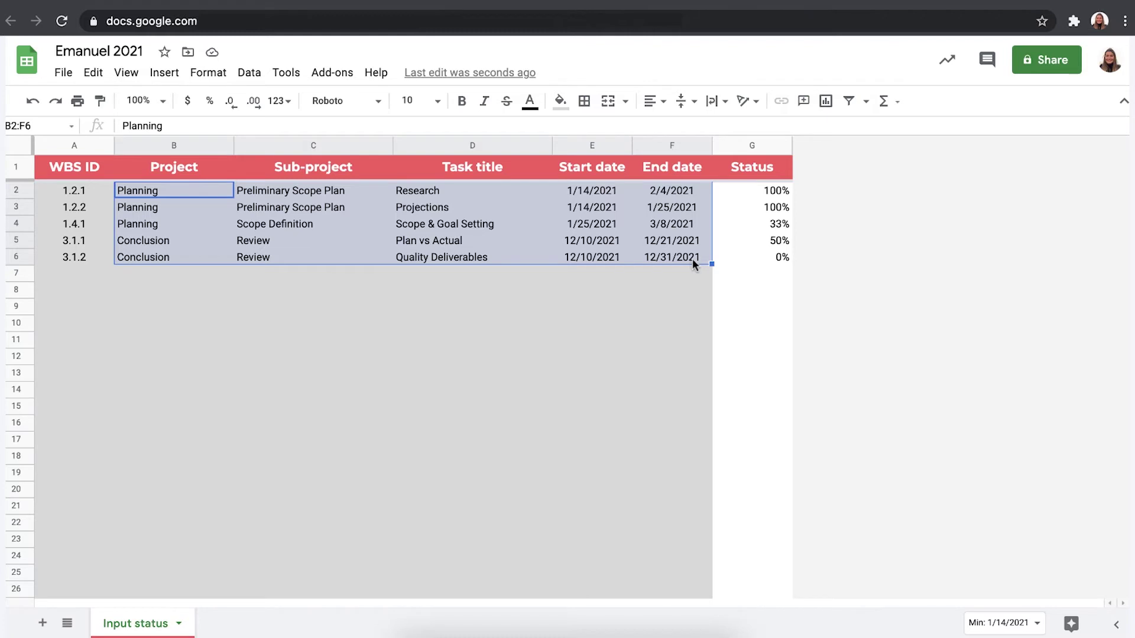
click(751, 145)
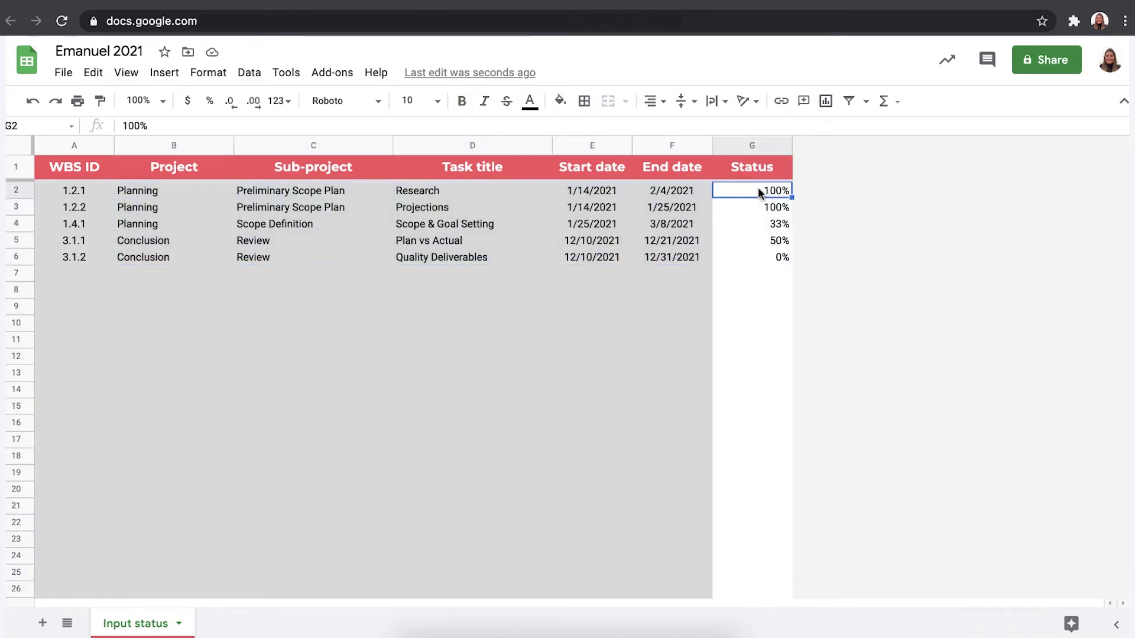
drag(758, 187, 763, 255)
click(764, 293)
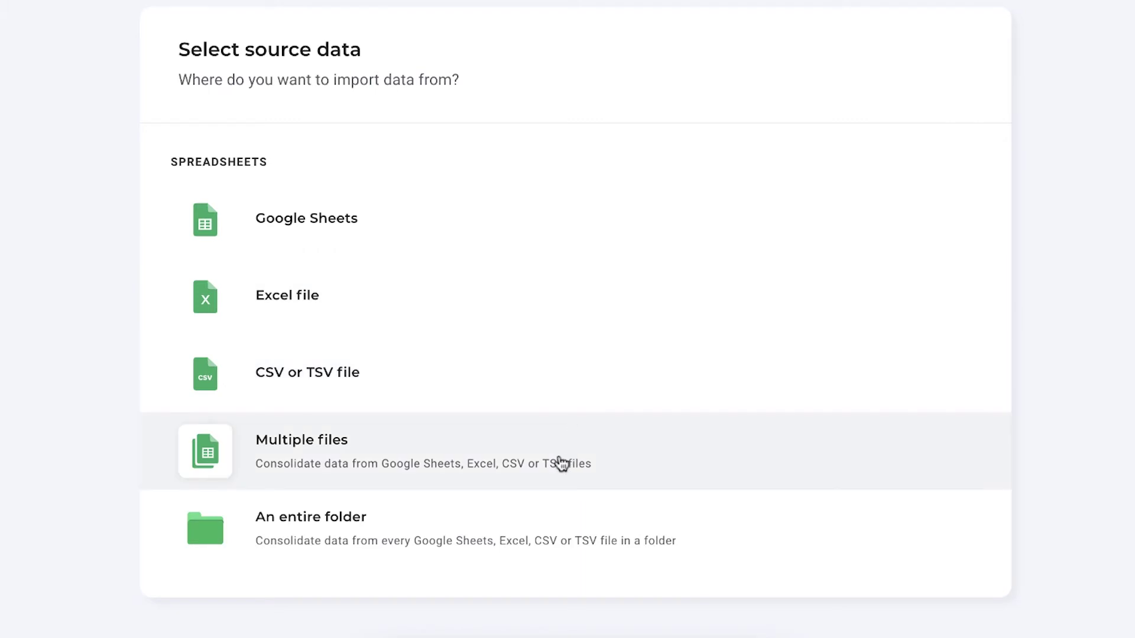
- Choose Multiple files as the source, set the second file's tab to Input status, and add a third file
click(560, 464)
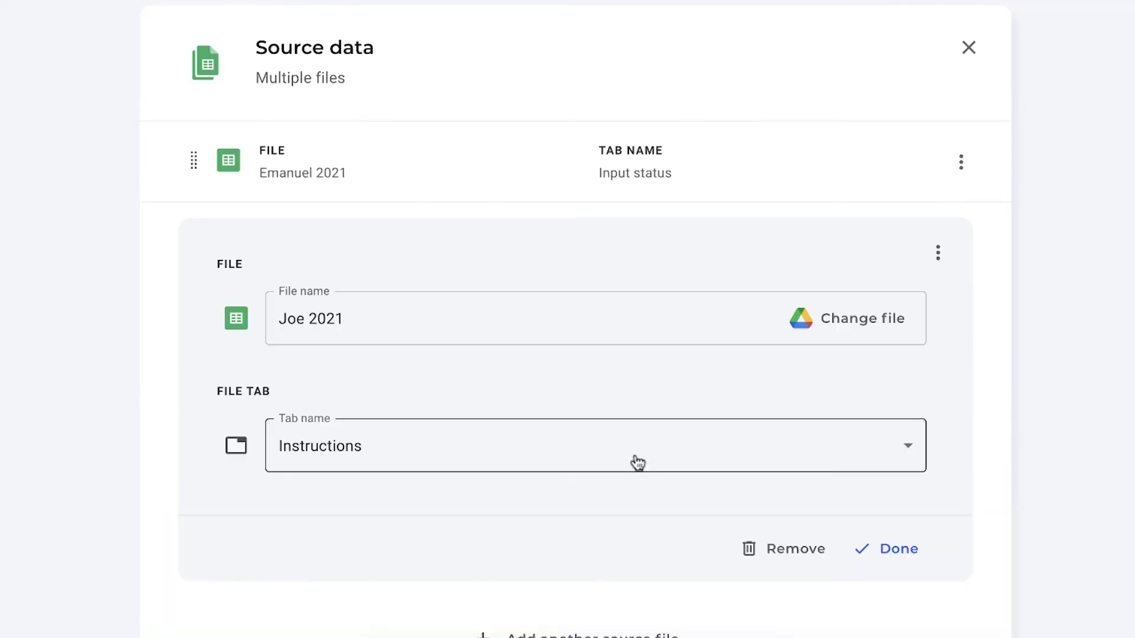
click(633, 464)
click(577, 414)
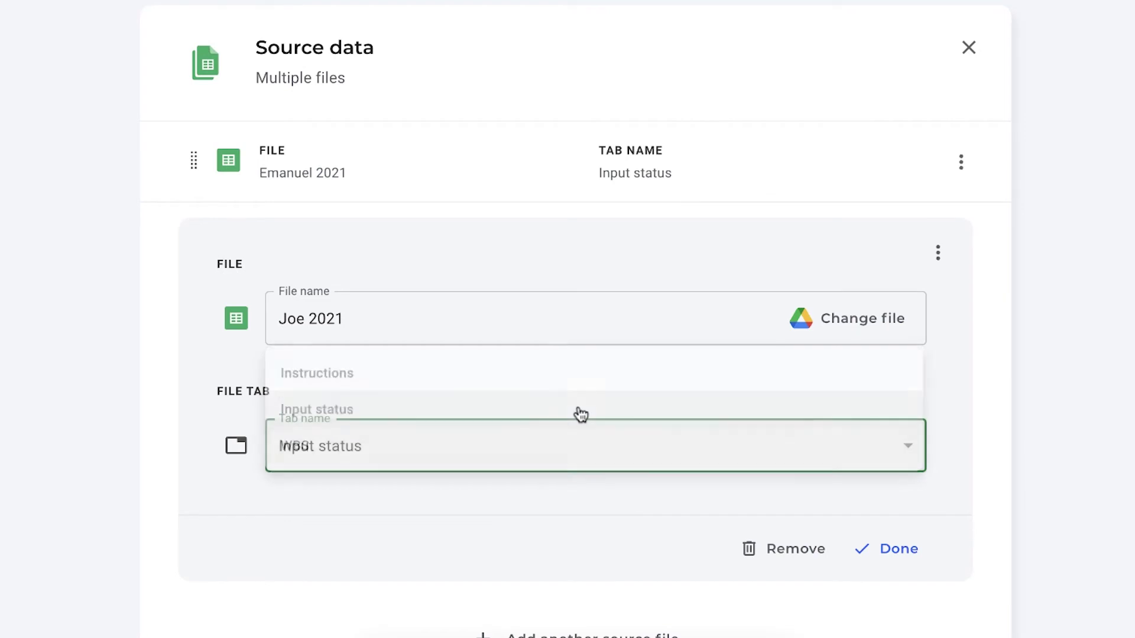
click(603, 632)
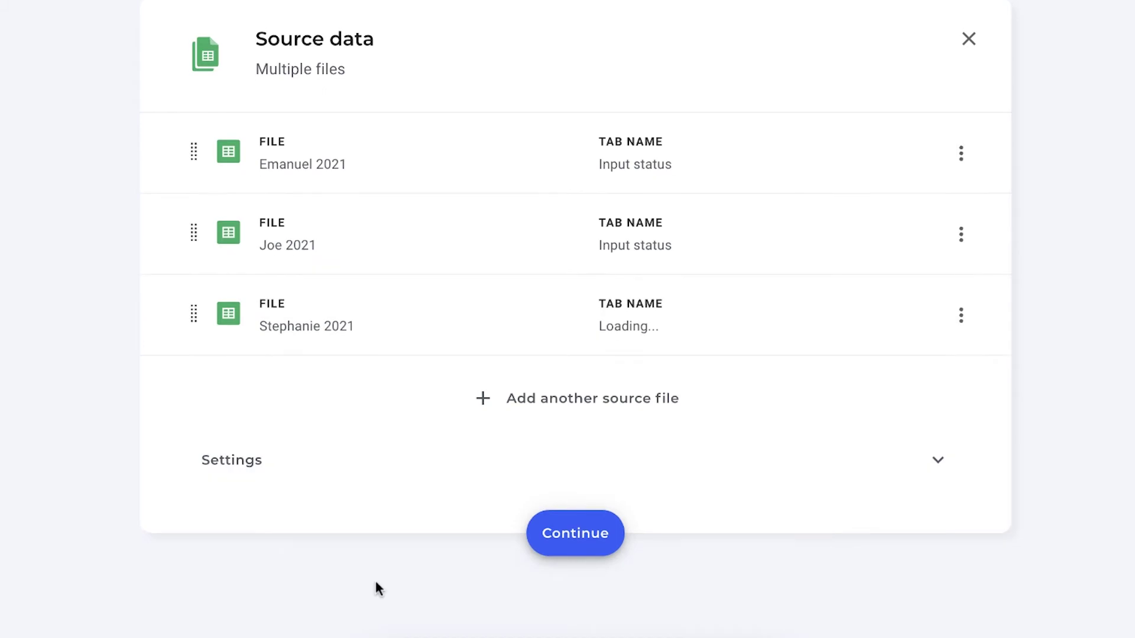
- In the import settings, turn on Identify source with the File name method and continue
click(375, 472)
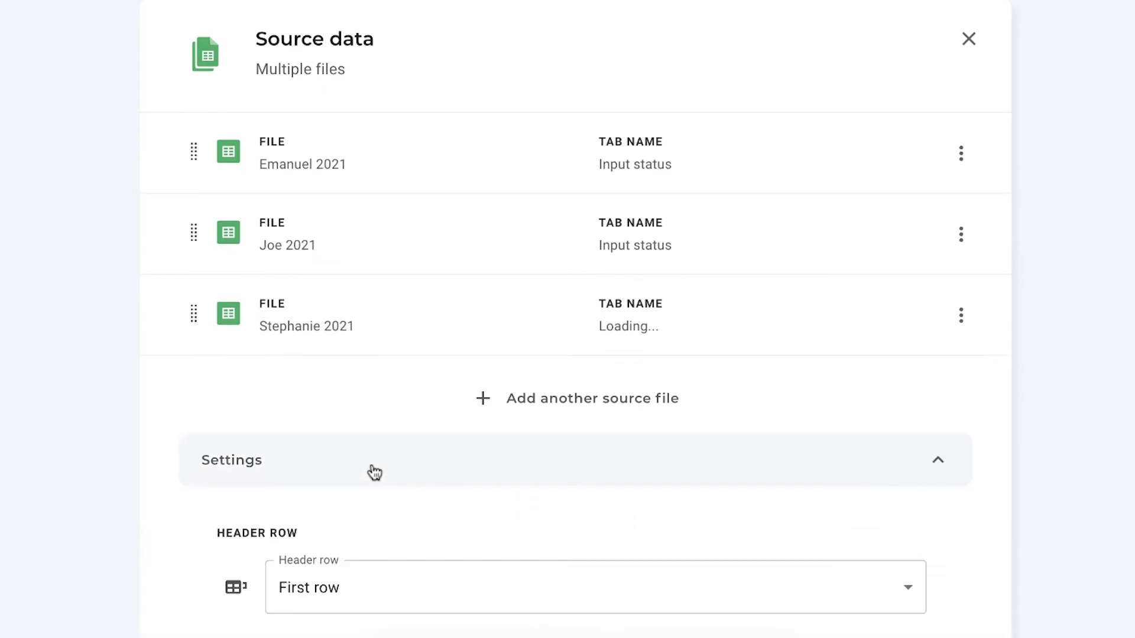
scroll(374, 473, down, 8)
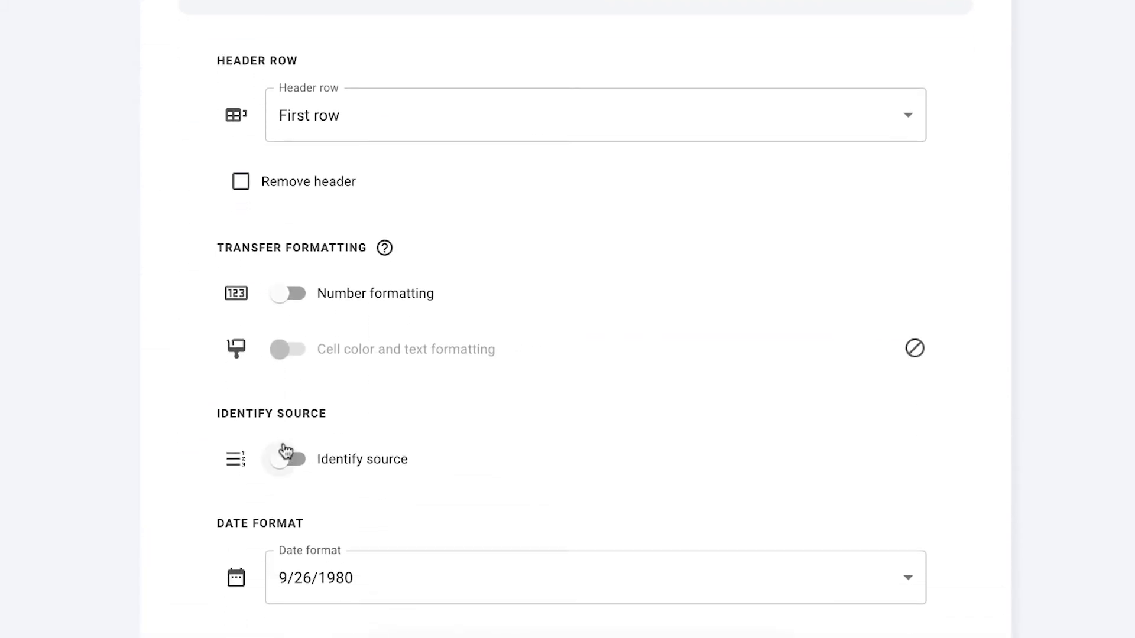
click(286, 454)
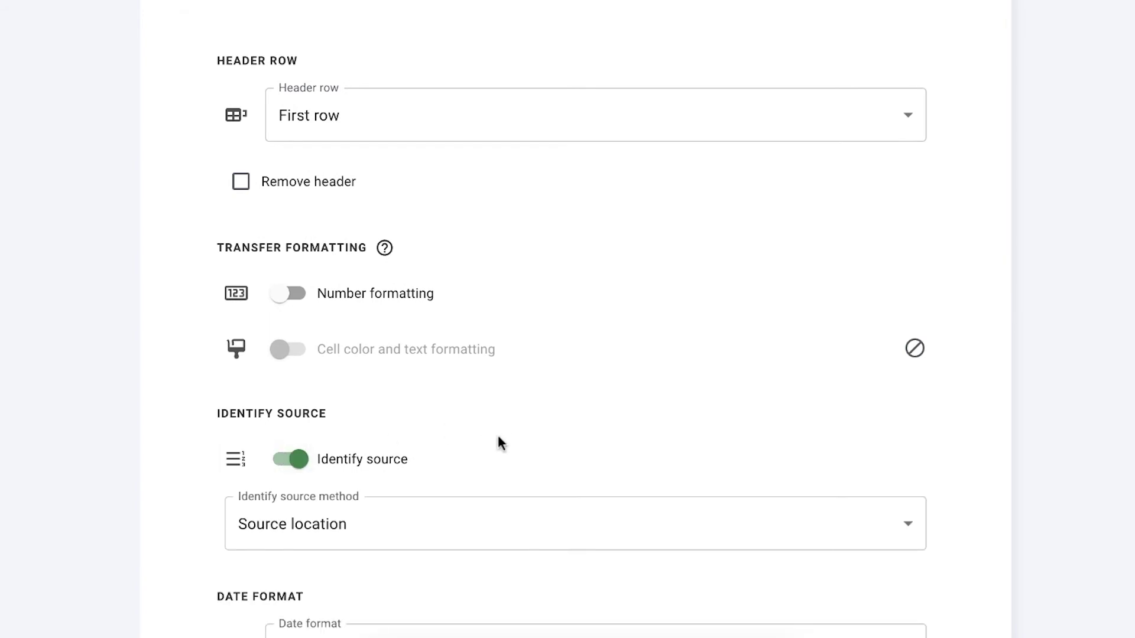
scroll(498, 441, down, 3)
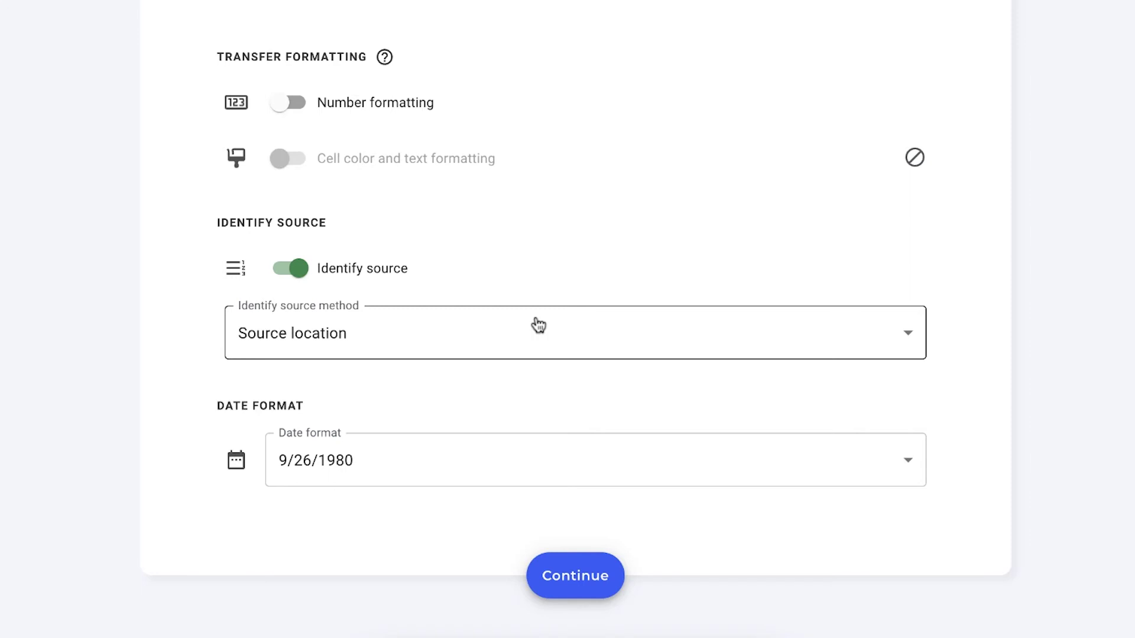
click(537, 325)
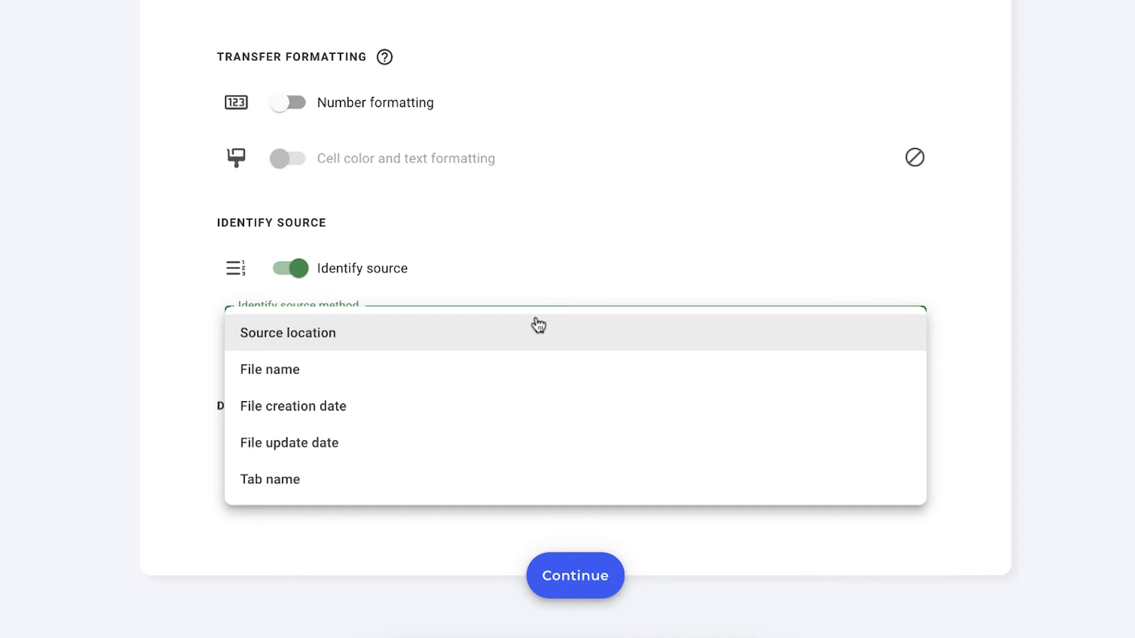
click(527, 357)
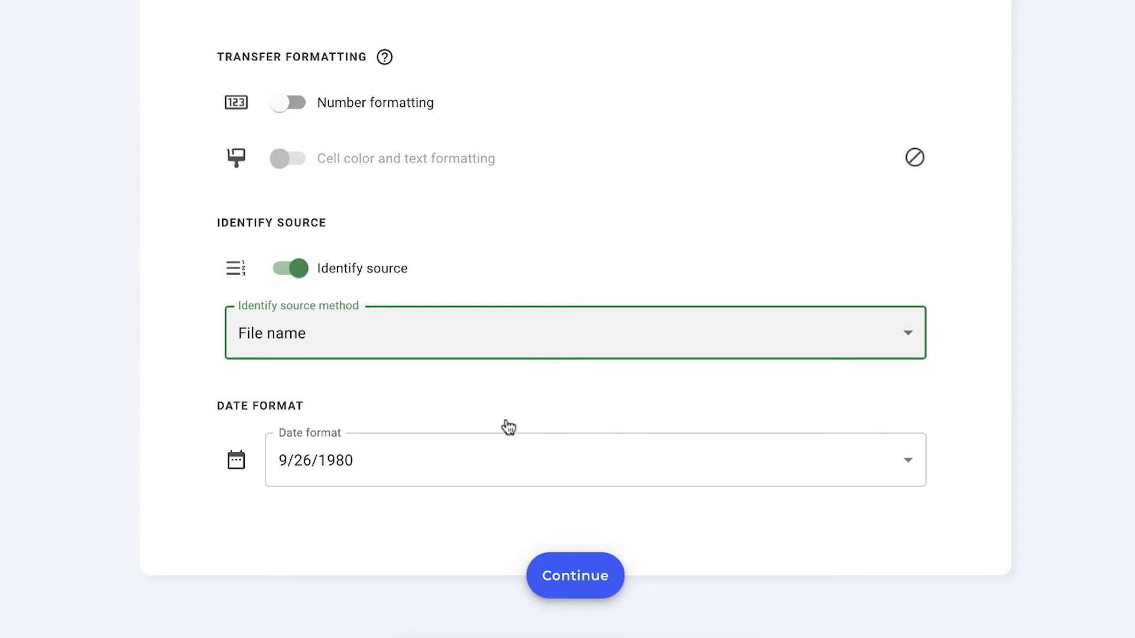
click(576, 582)
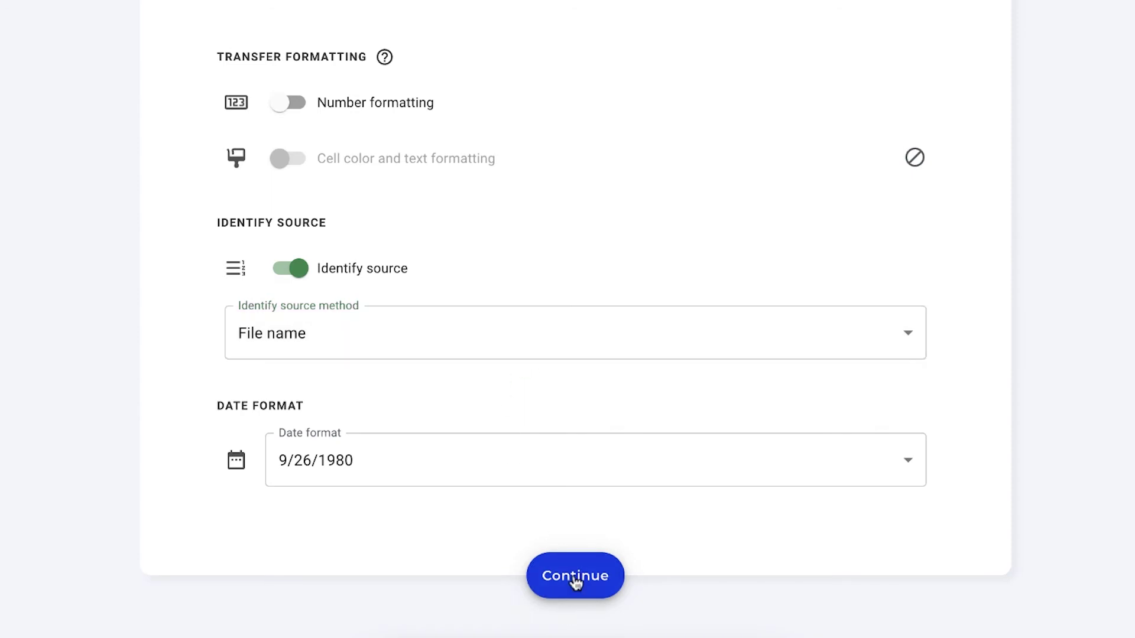
- Send the data to Google Sheets, choosing the existing Project plan 2021 spreadsheet as the destination
scroll(575, 532, down, 5)
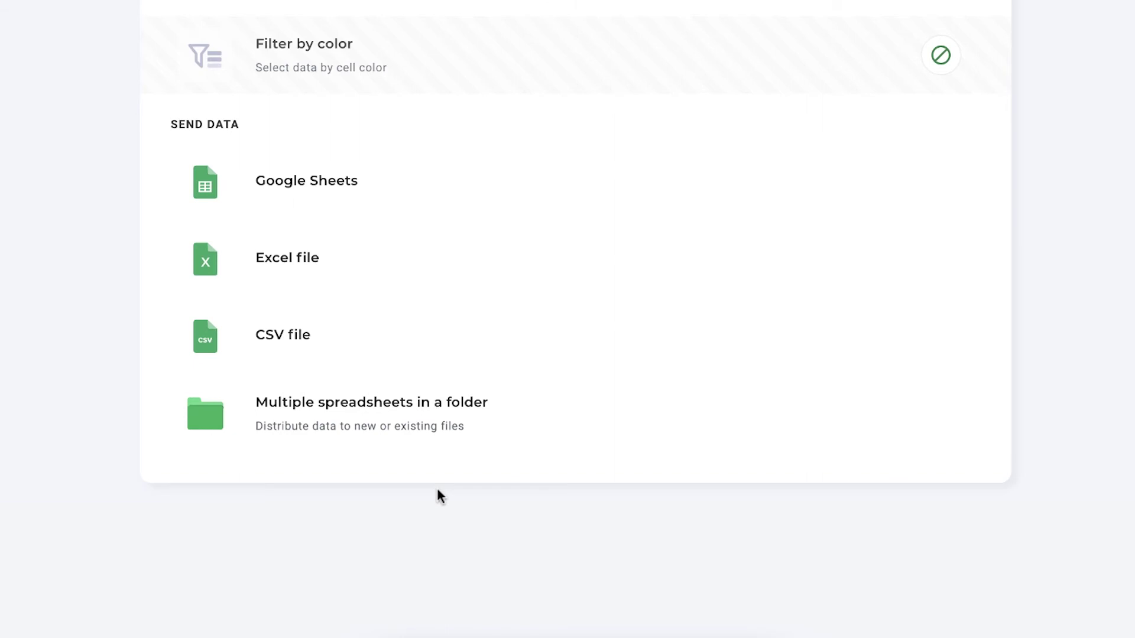
click(453, 199)
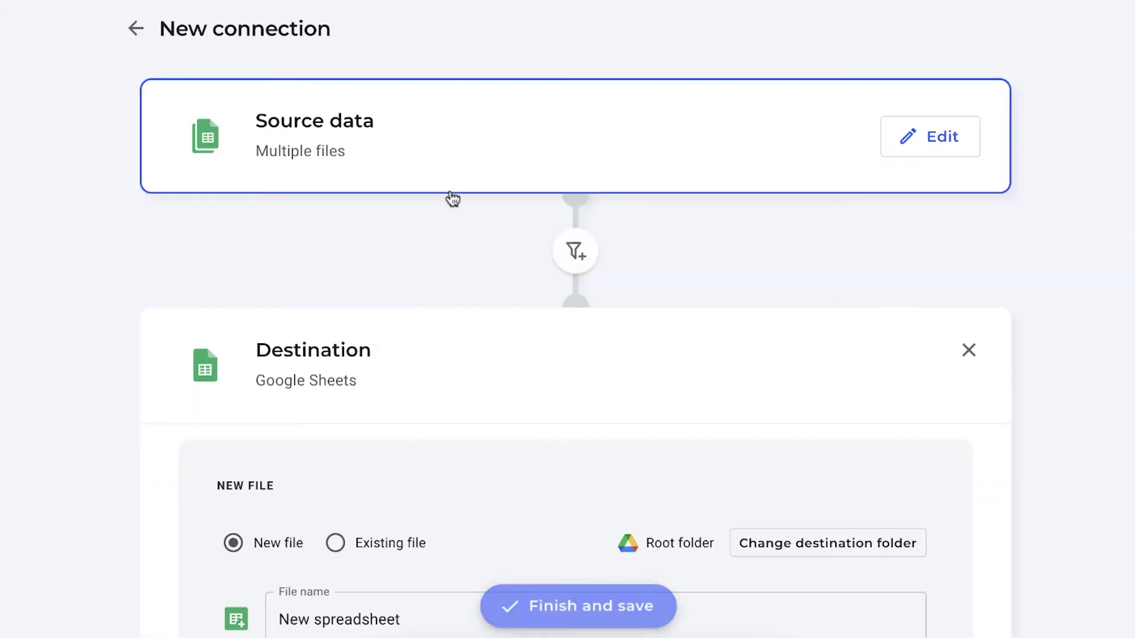
scroll(476, 349, down, 4)
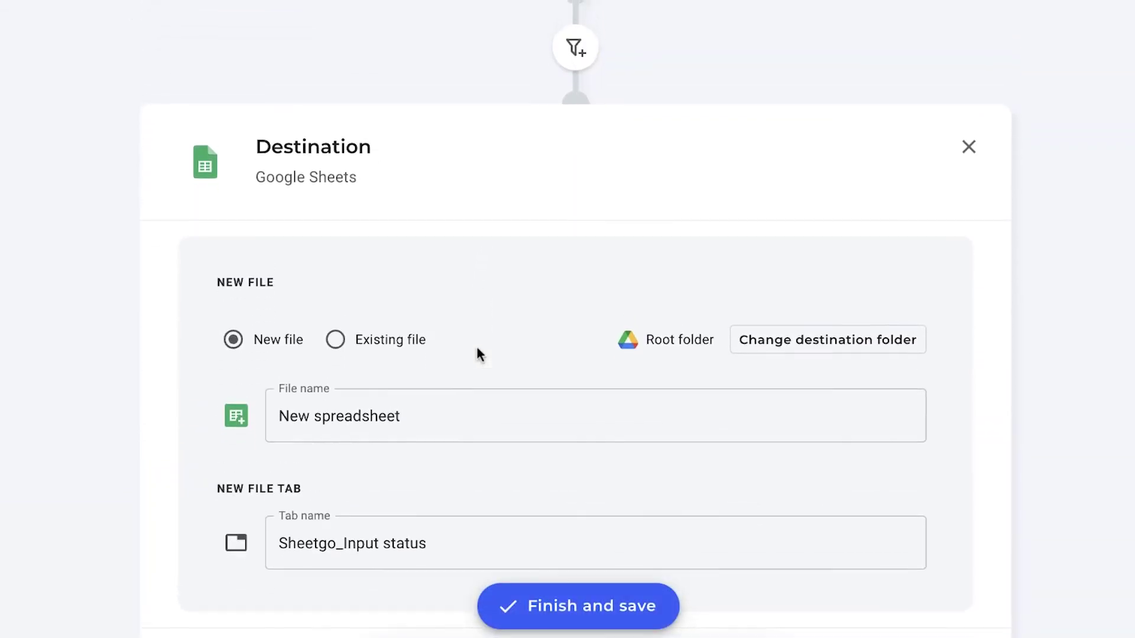
click(358, 312)
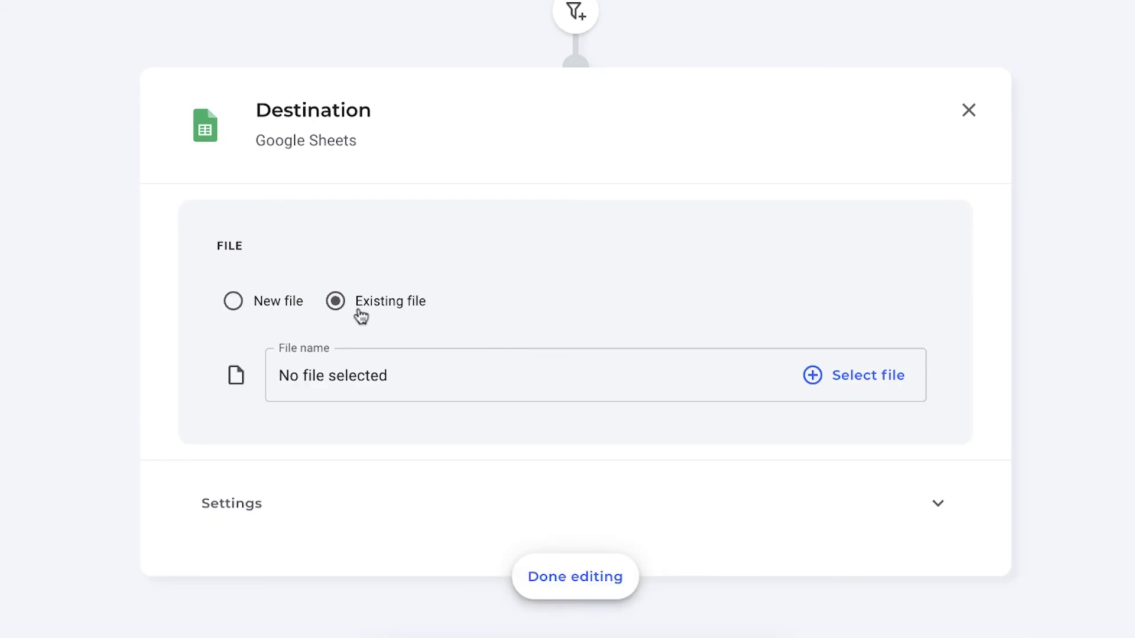
click(869, 379)
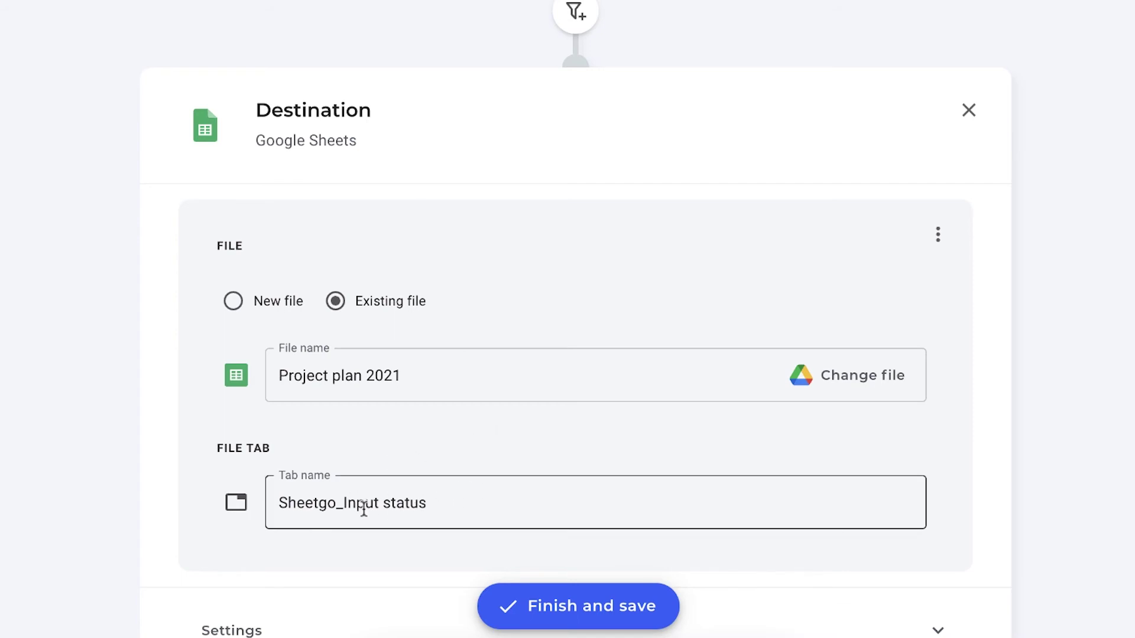
- Set the destination tab name to 'Report collaborators', then finish and save the connection
triple_click(396, 514)
text(R)
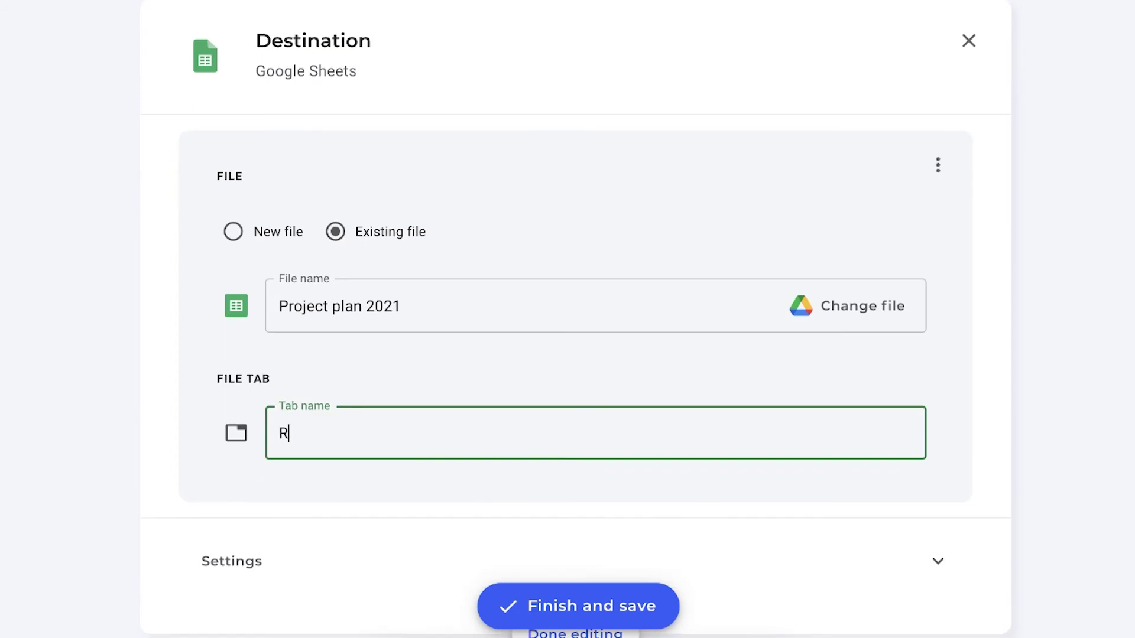
text(eport collaborators)
scroll(575, 320, down, 1)
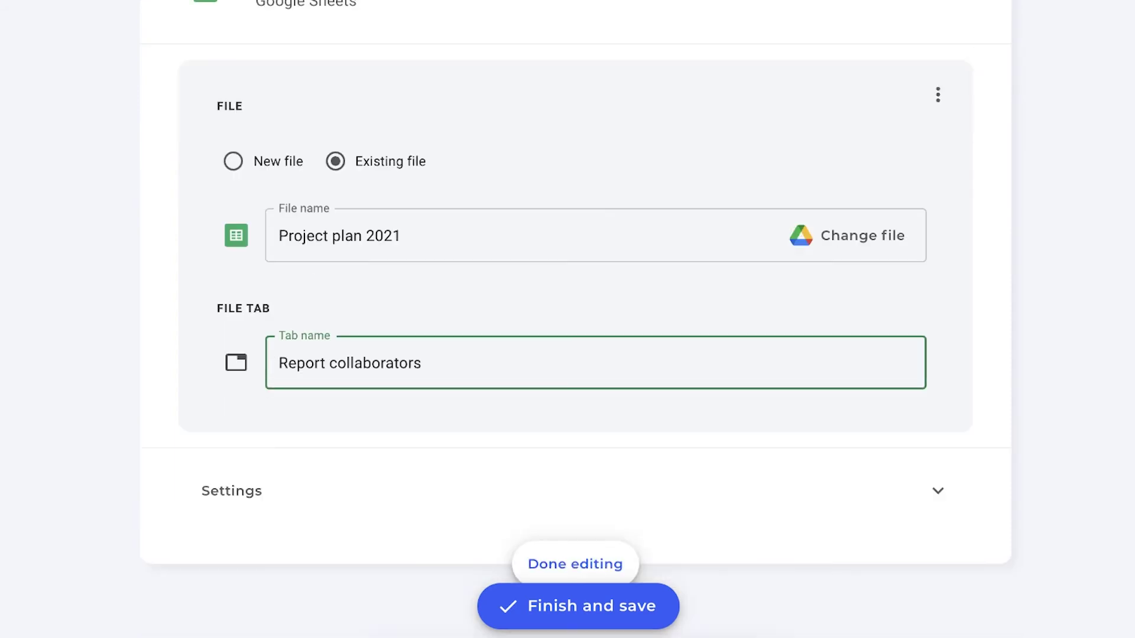
scroll(575, 290, down, 1)
click(587, 523)
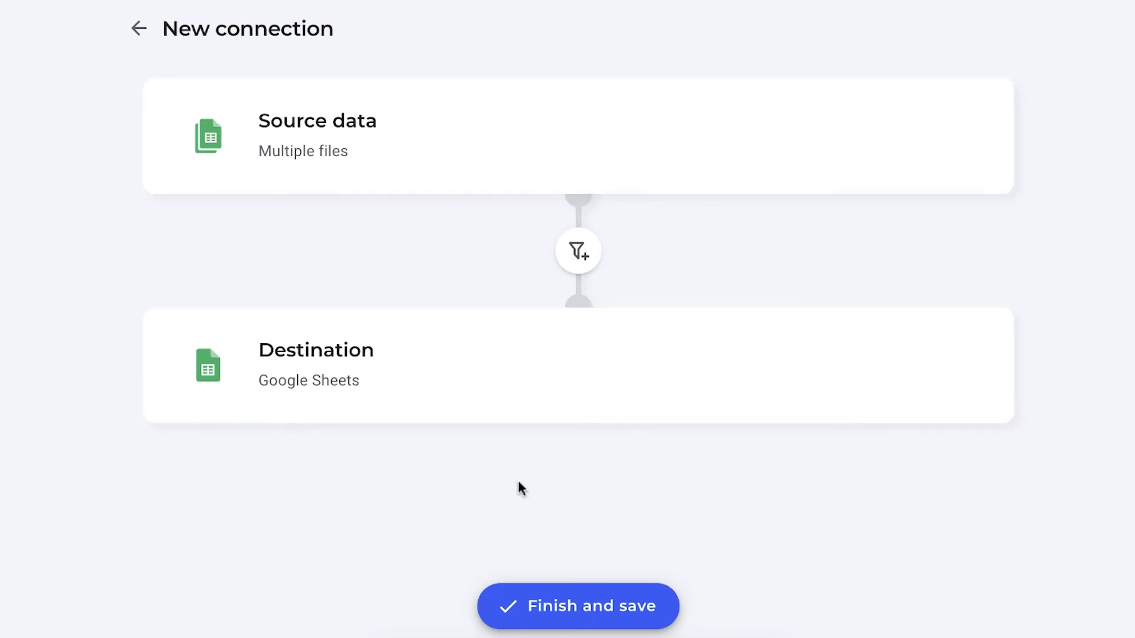
click(527, 597)
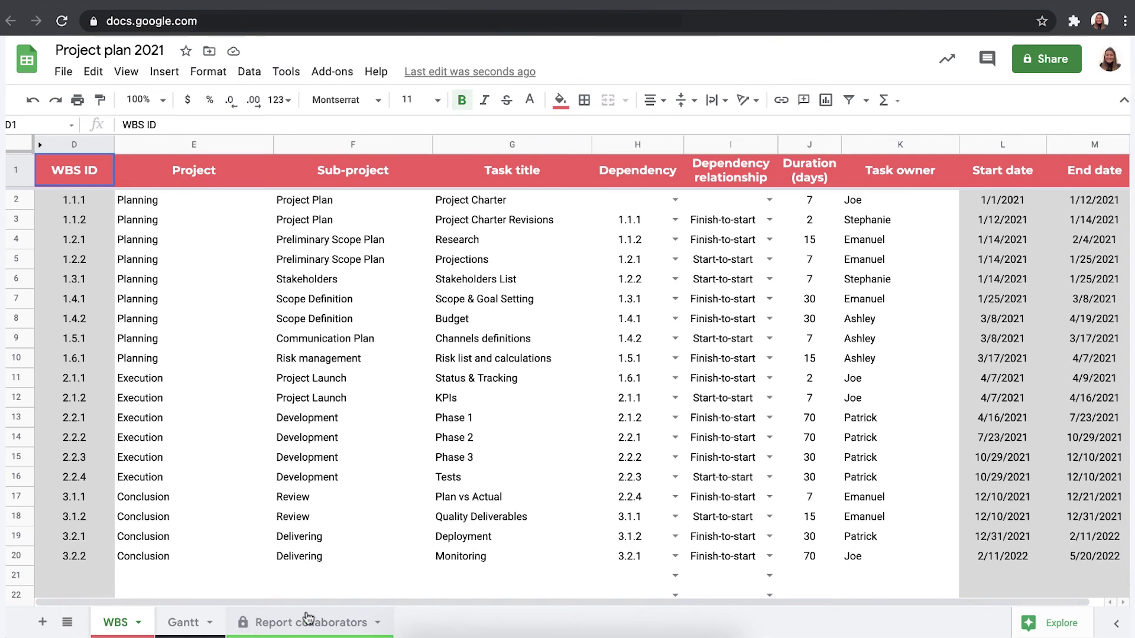
click(307, 617)
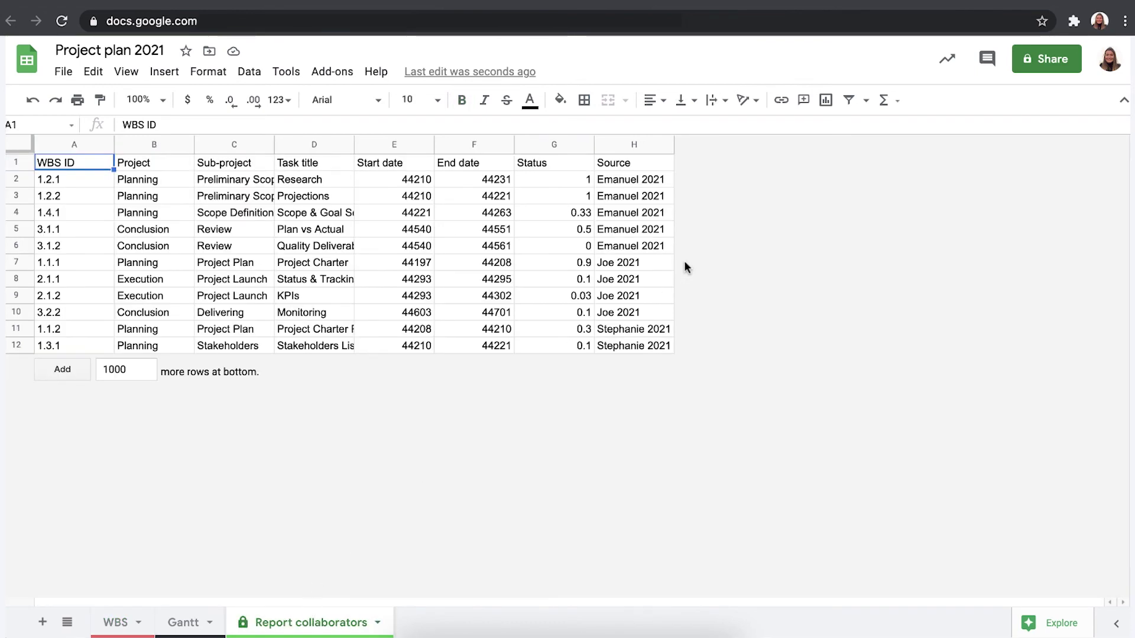
- Format the Start date and End date columns (E:F) of Report collaborators as dates
click(626, 137)
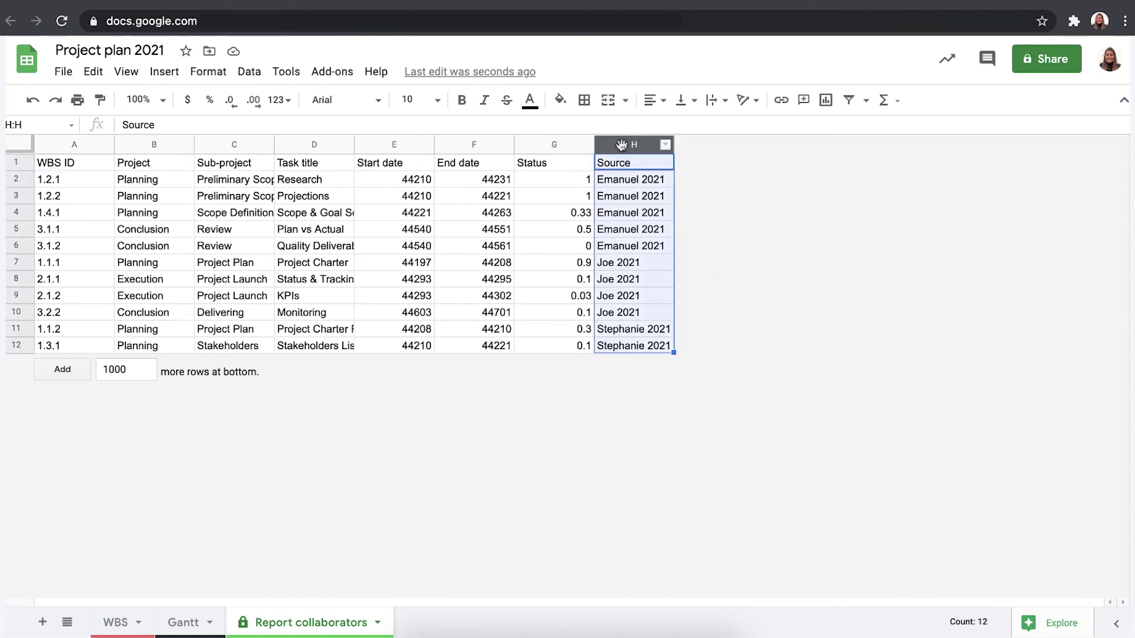
drag(158, 179, 552, 345)
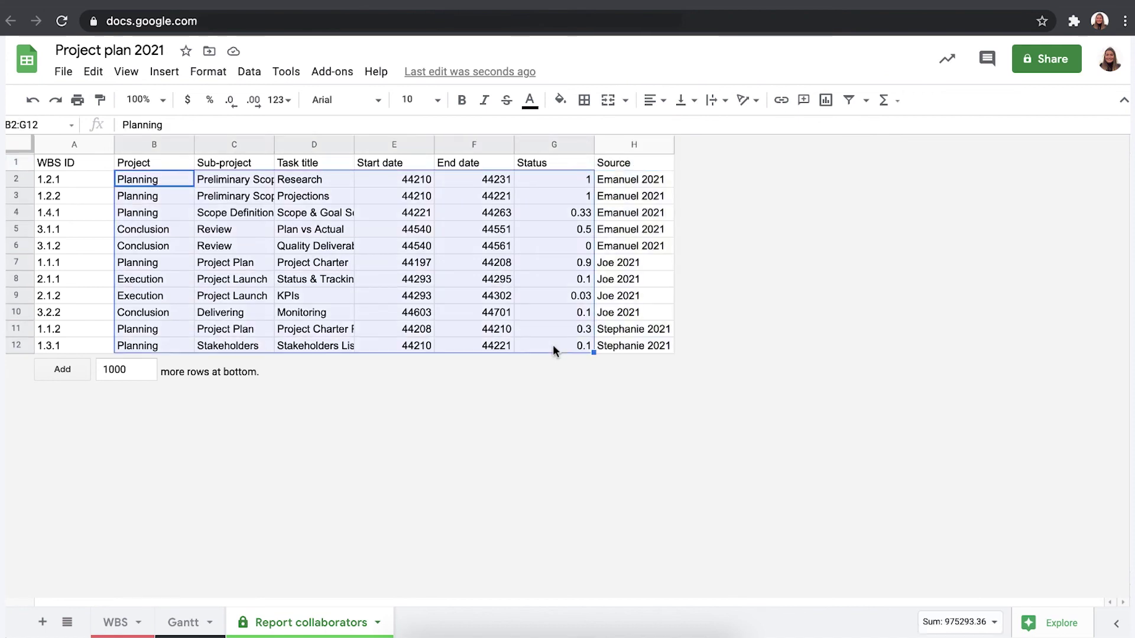
click(542, 347)
drag(395, 144, 498, 143)
click(281, 100)
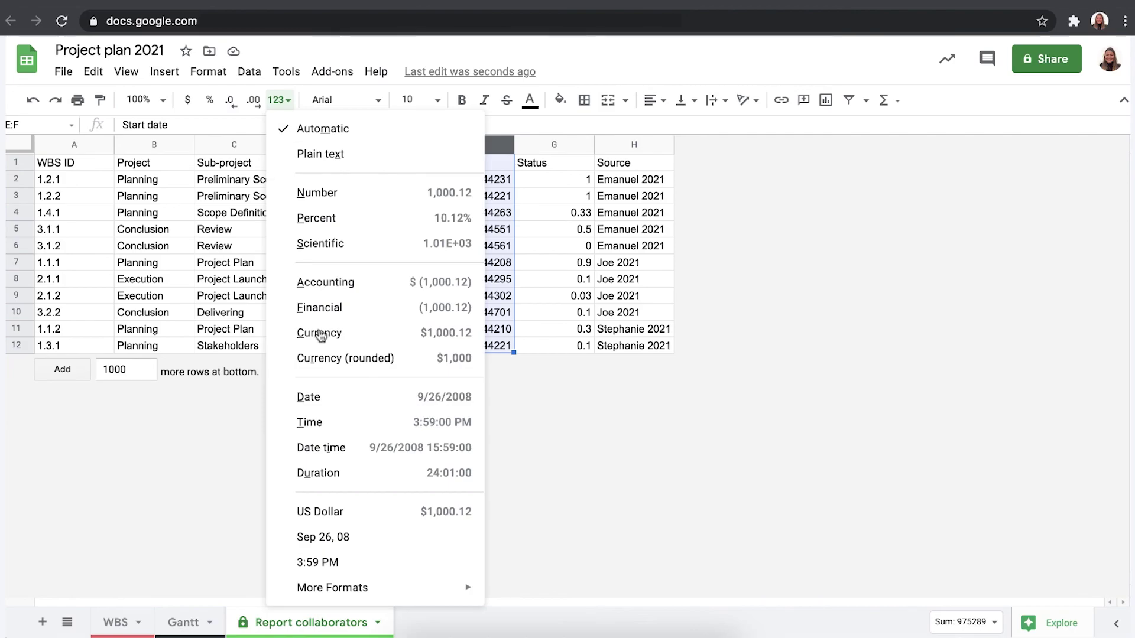
click(341, 405)
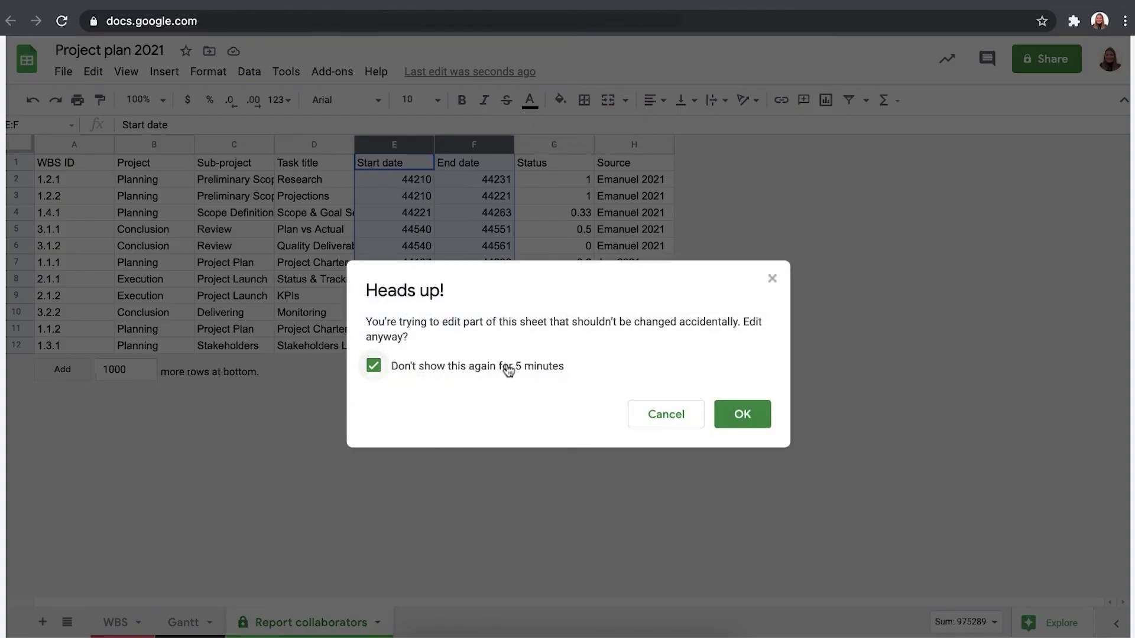
click(742, 413)
- Format the Status column as percentages with no decimal places
click(542, 144)
click(208, 100)
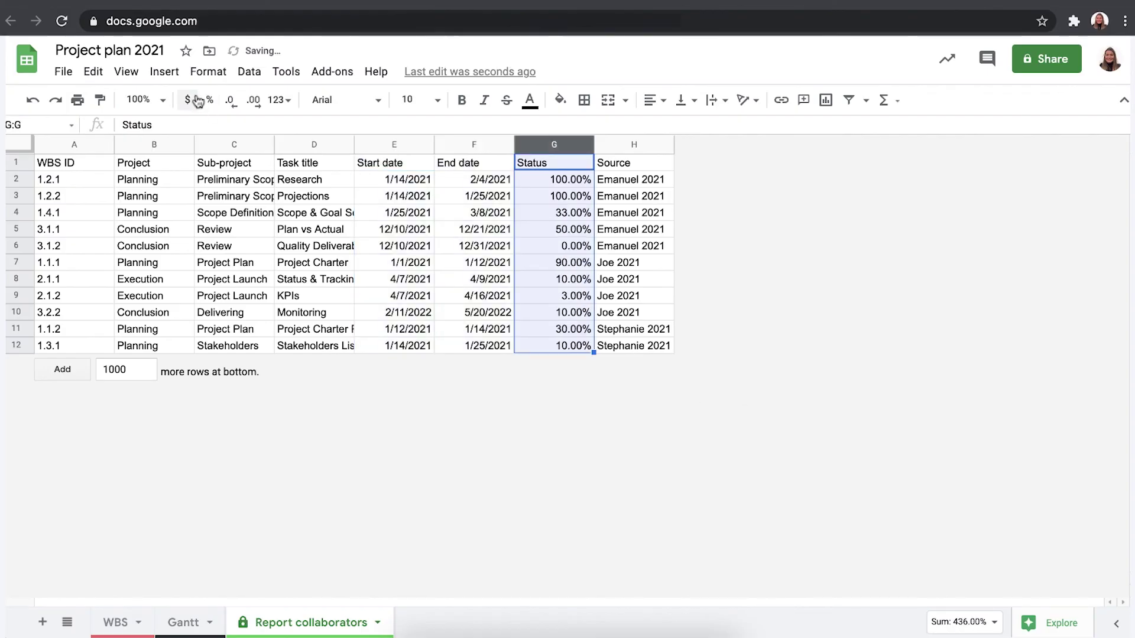
click(230, 102)
click(230, 102)
click(451, 268)
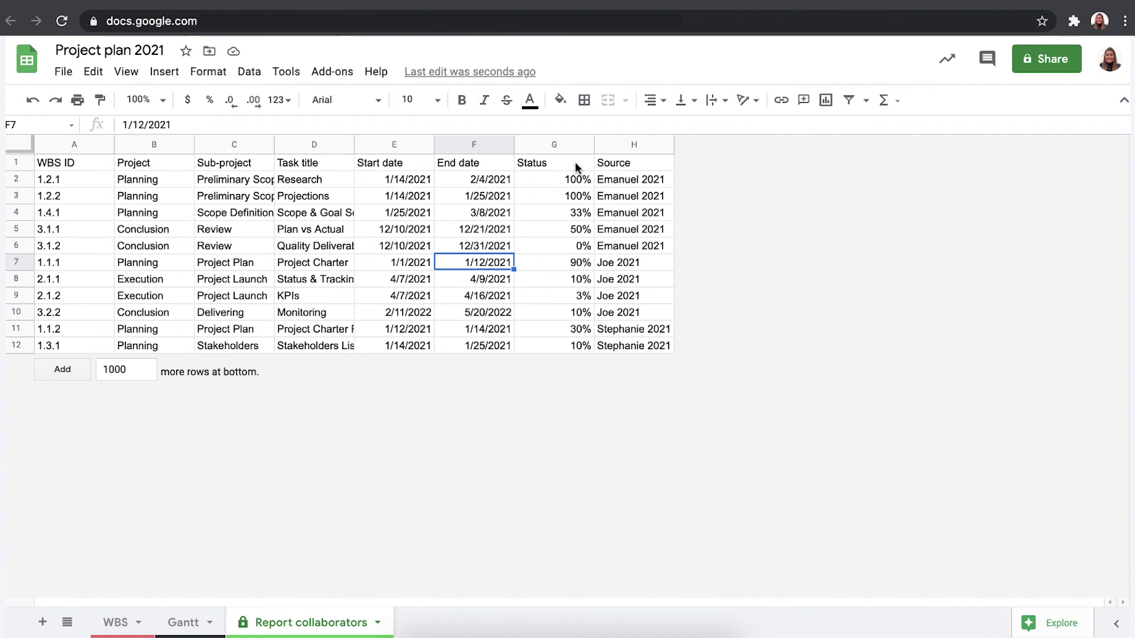
click(616, 179)
click(616, 279)
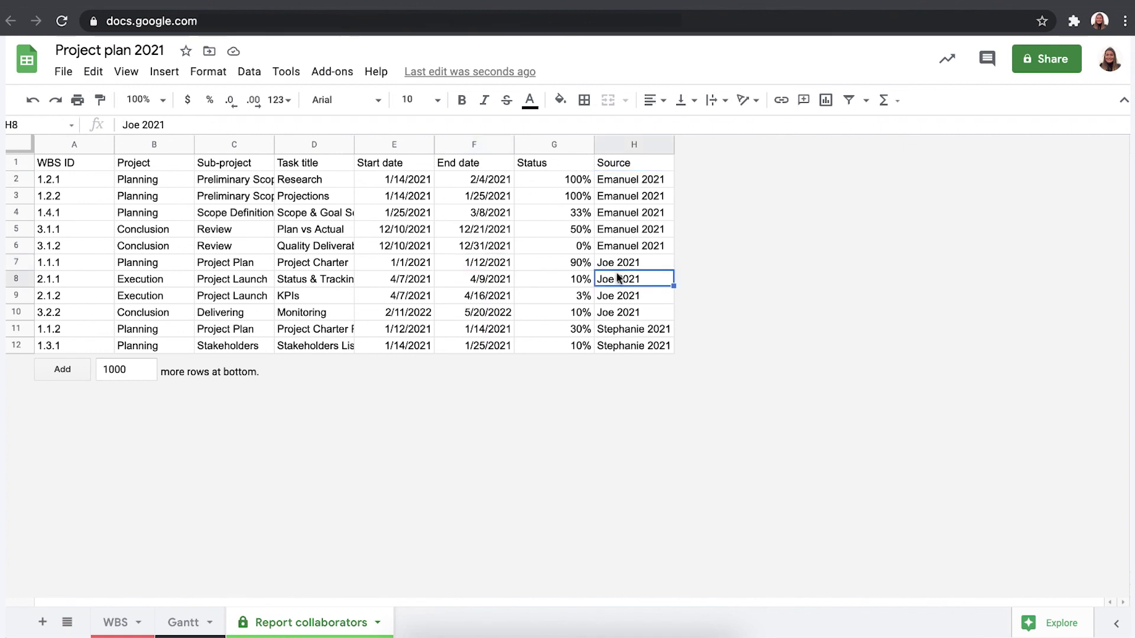
click(616, 346)
drag(563, 184, 562, 354)
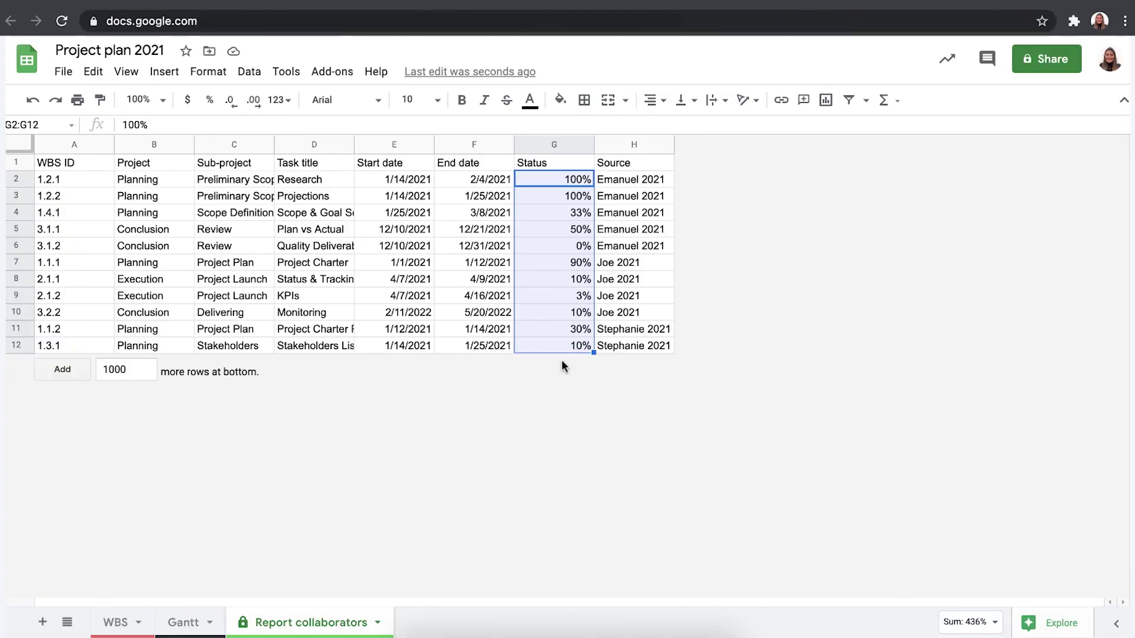